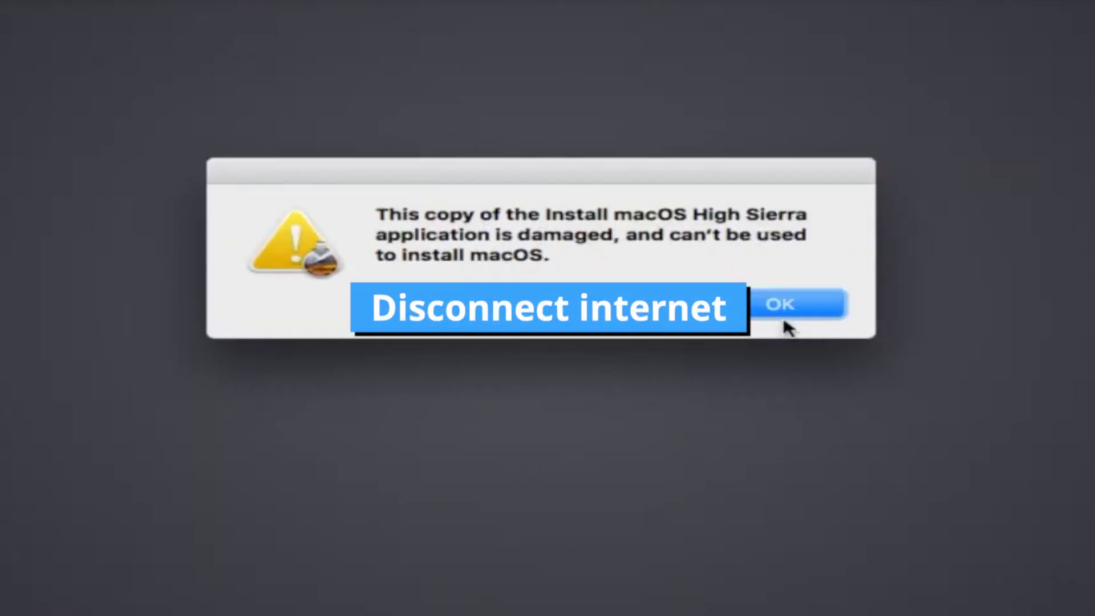
- Dismiss the damaged-installer warning and launch Terminal from the Utilities menu
click(780, 310)
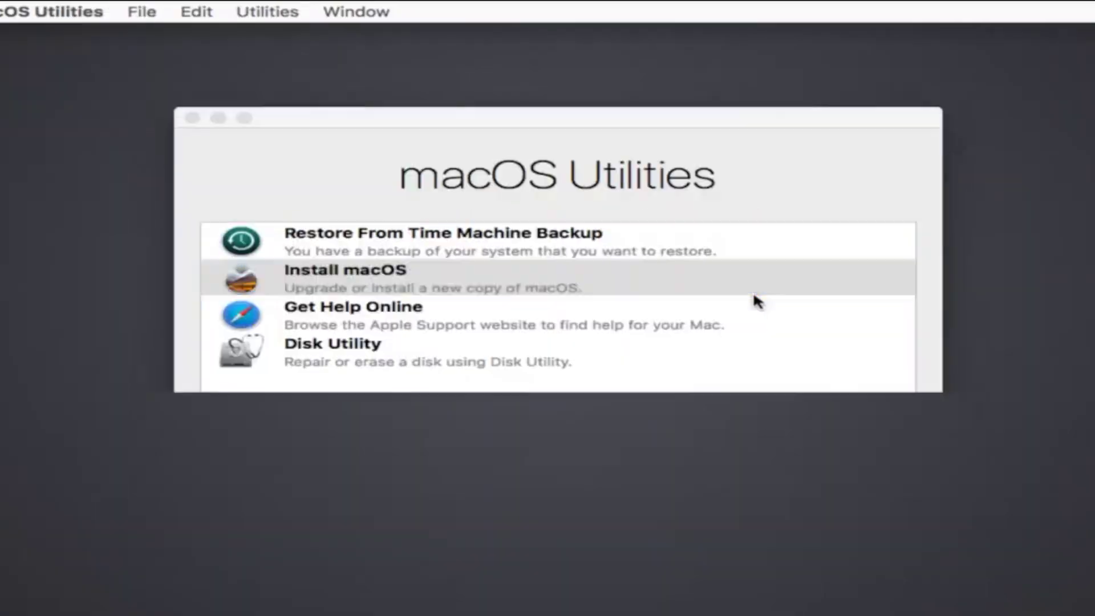
click(269, 13)
click(313, 113)
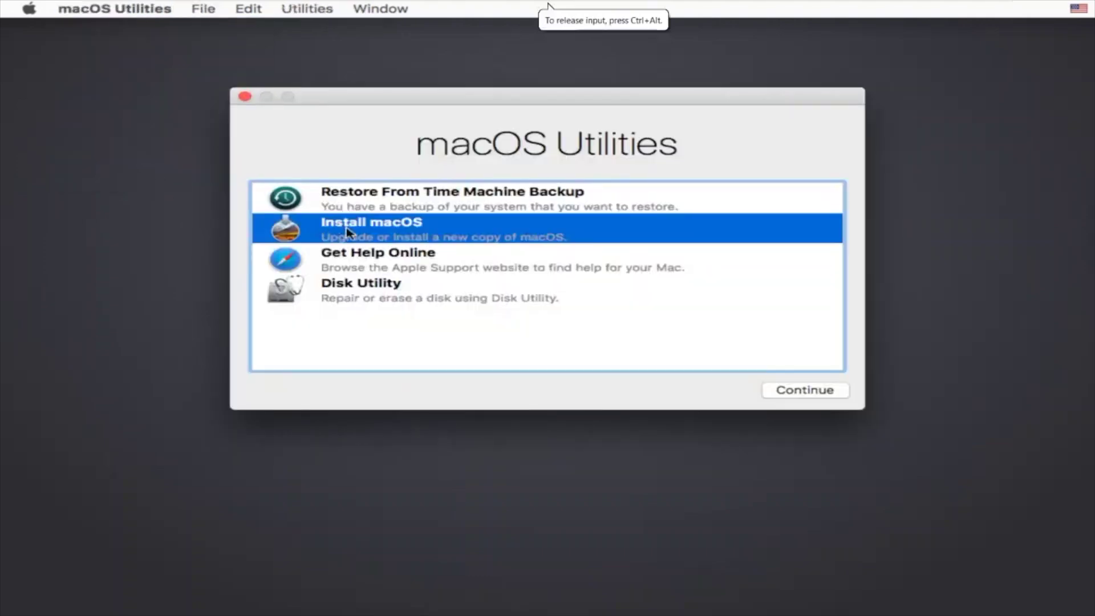
click(825, 393)
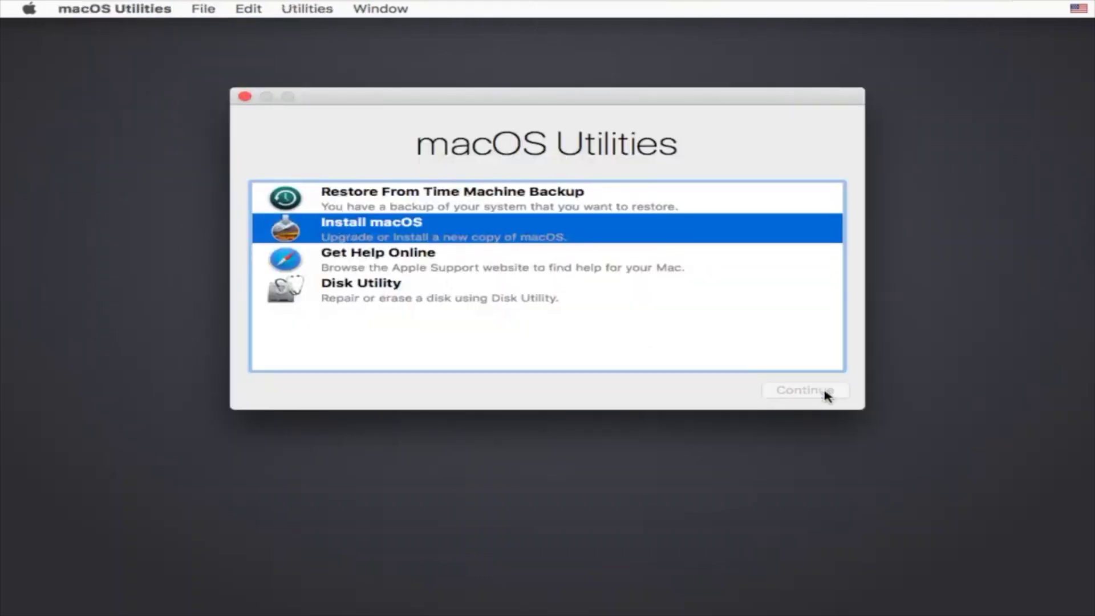